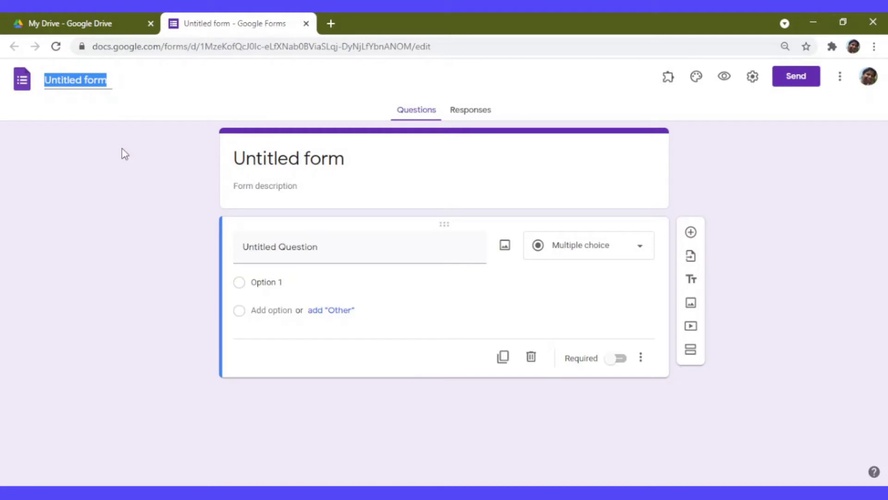
Rename the untitled form as Data Collection
{"action": "type", "text": "Data"}
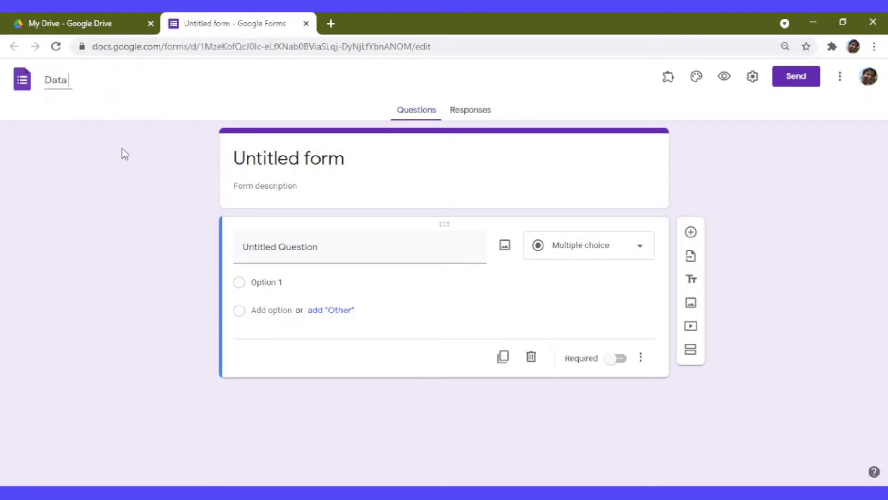
{"action": "type", "text": " Collectio"}
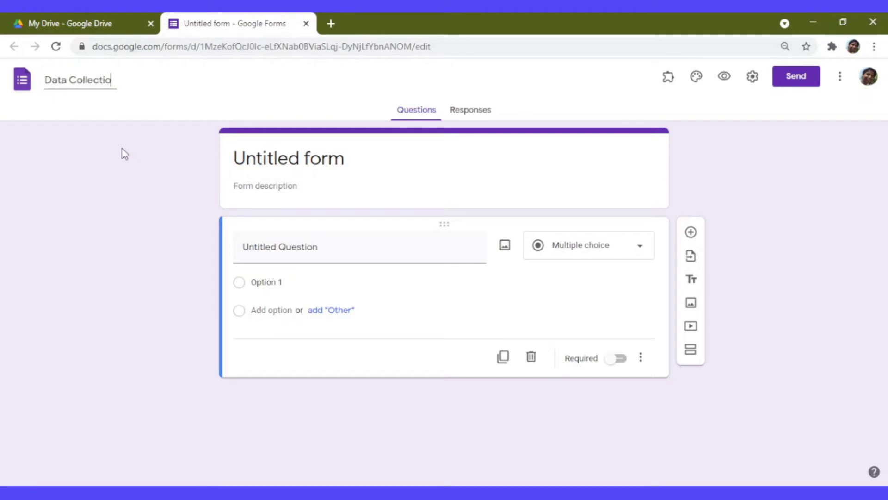
{"action": "type", "text": "n"}
{"action": "left_click", "coordinate": [183, 147]}
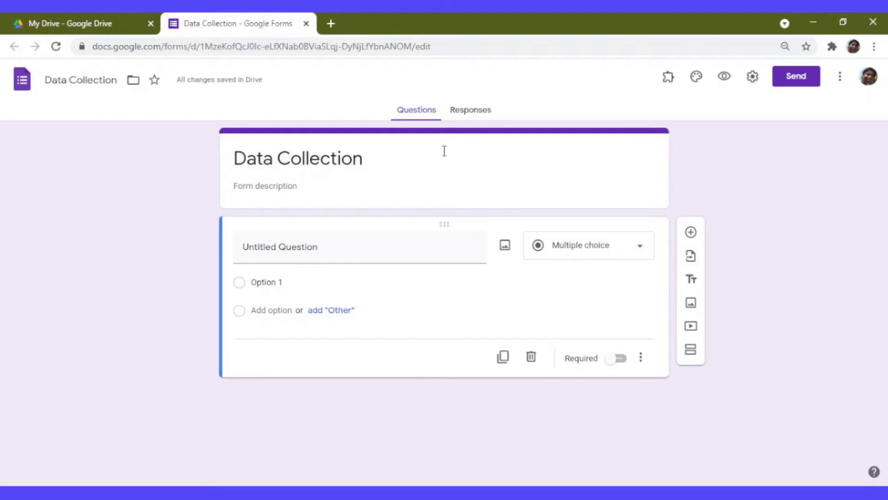
Enter "A sample study for data collection" as the form description
{"action": "left_click", "coordinate": [240, 185]}
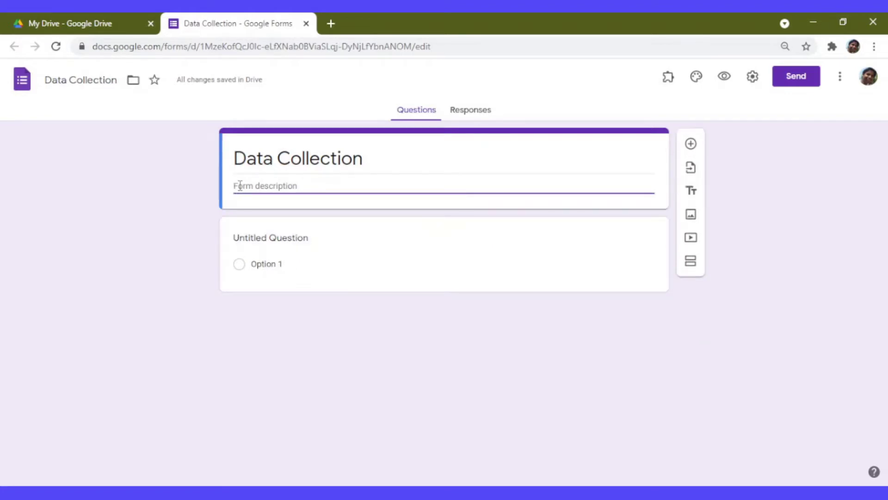
{"action": "type", "text": "A"}
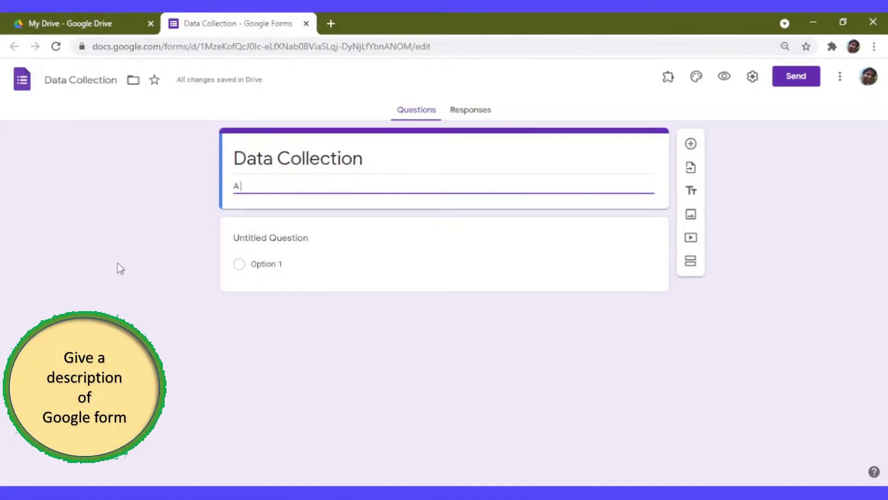
{"action": "type", "text": " sample s"}
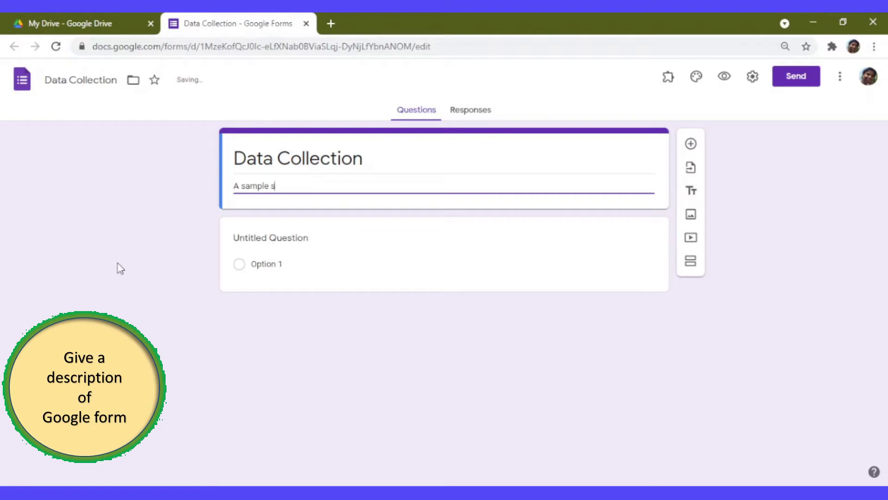
{"action": "type", "text": "tudy for data c"}
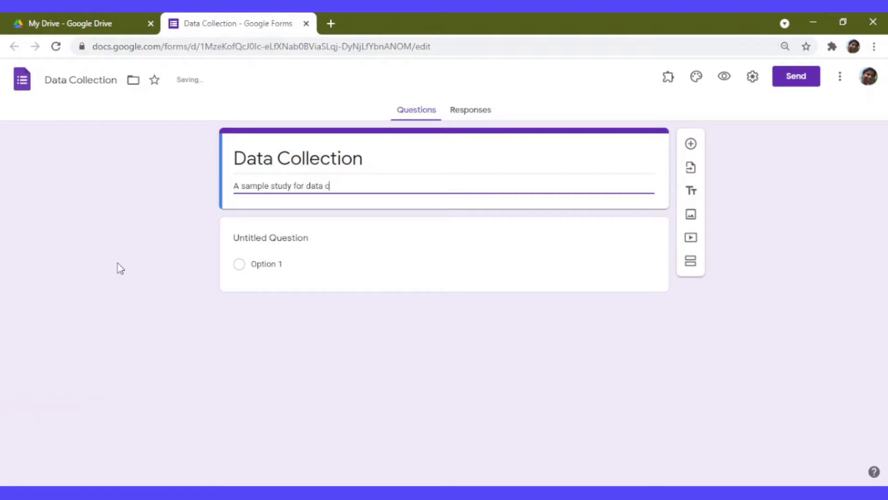
{"action": "type", "text": "ollection"}
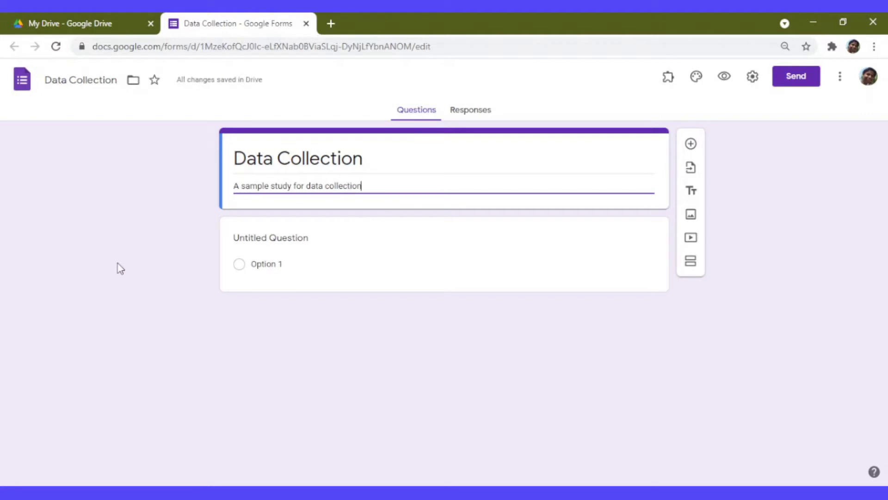
{"action": "left_click", "coordinate": [302, 177]}
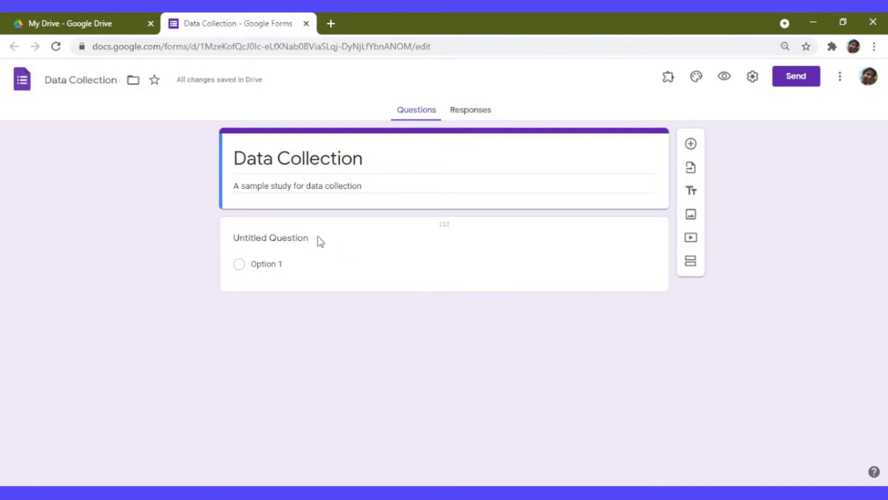
Title the first question Name
{"action": "left_click", "coordinate": [262, 238]}
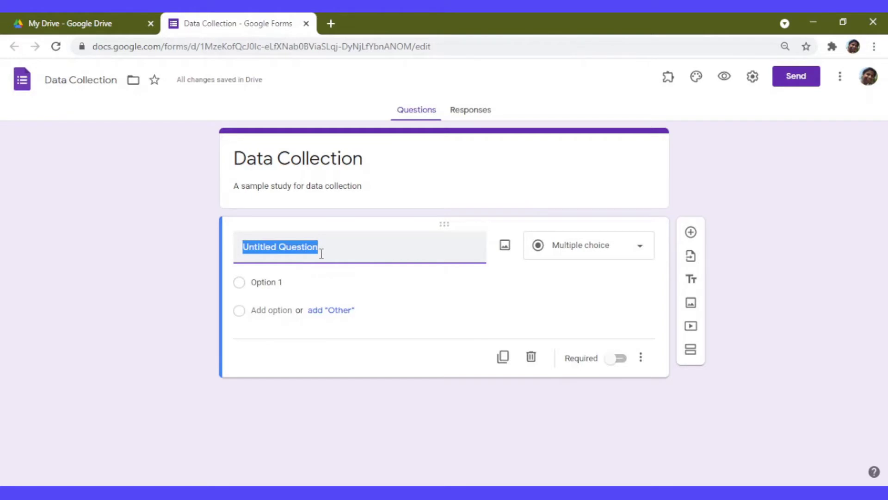
{"action": "type", "text": "Name"}
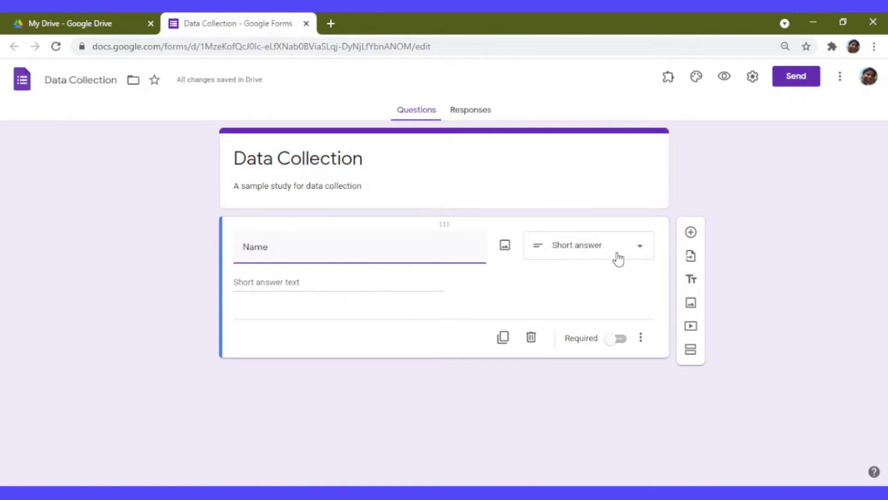
Try the Paragraph, Dropdown and Linear scale answer types on the Name question
{"action": "left_click", "coordinate": [637, 254]}
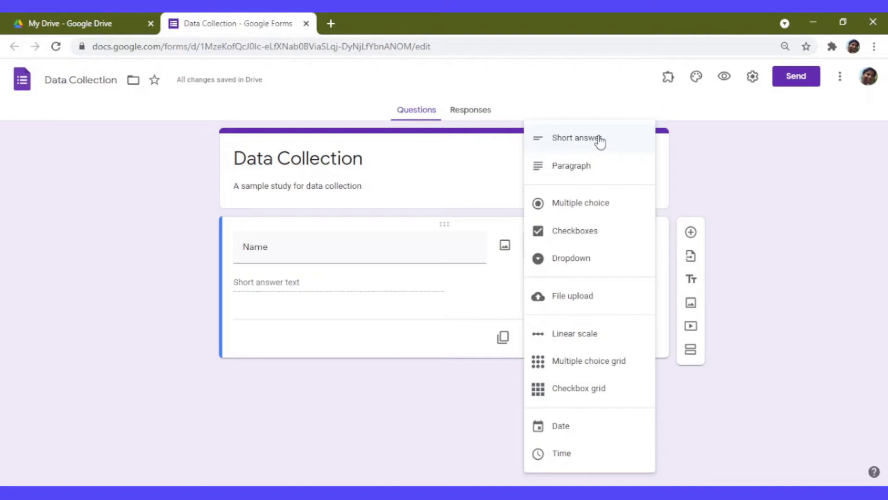
{"action": "left_click", "coordinate": [571, 172]}
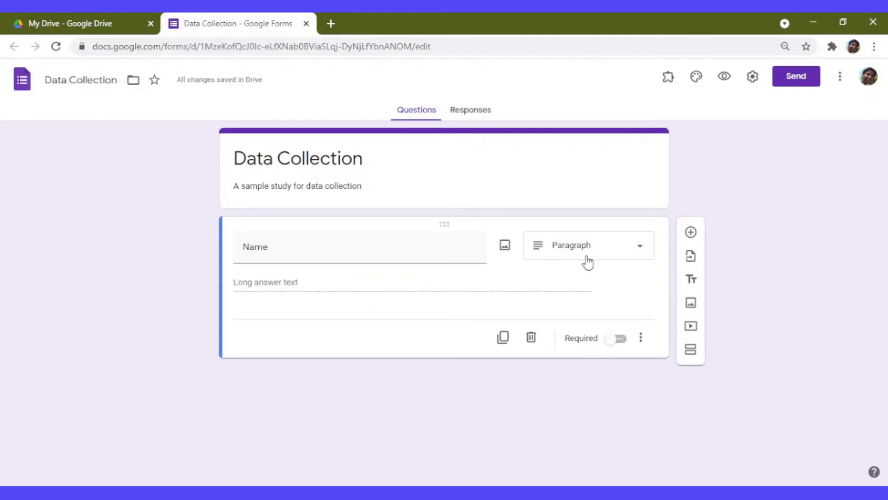
{"action": "left_click", "coordinate": [615, 253]}
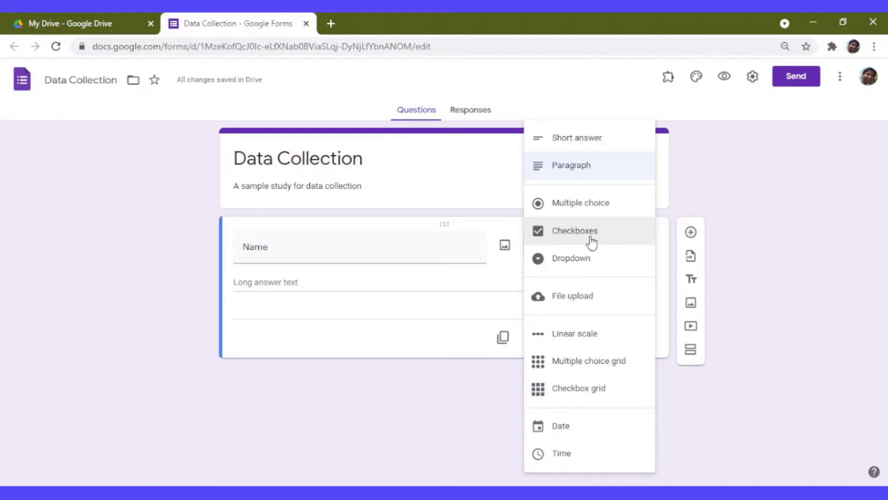
{"action": "left_click", "coordinate": [582, 261]}
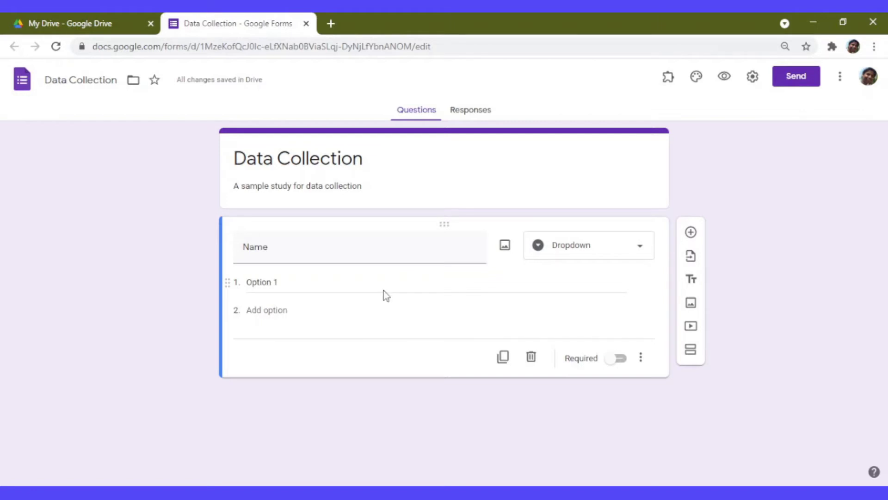
{"action": "left_click", "coordinate": [644, 251]}
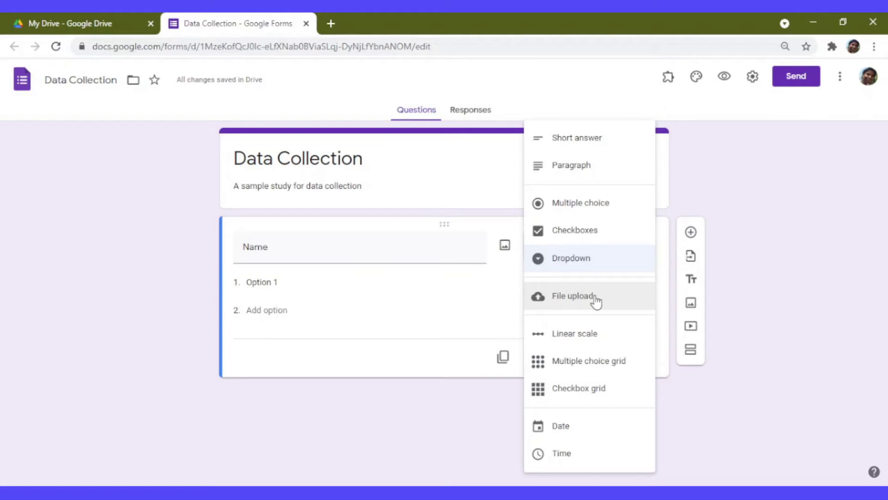
{"action": "left_click", "coordinate": [553, 337]}
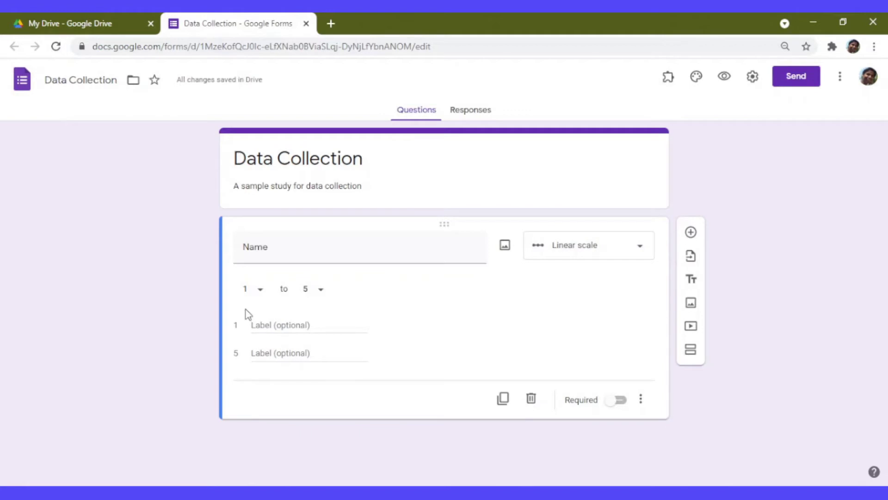
Set the Name question's answer type to Multiple choice grid
{"action": "left_click", "coordinate": [615, 257]}
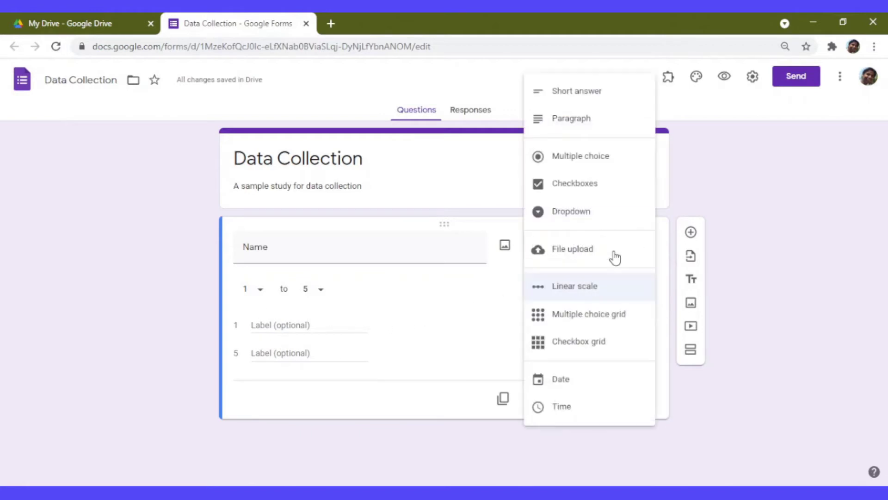
{"action": "left_click", "coordinate": [588, 315]}
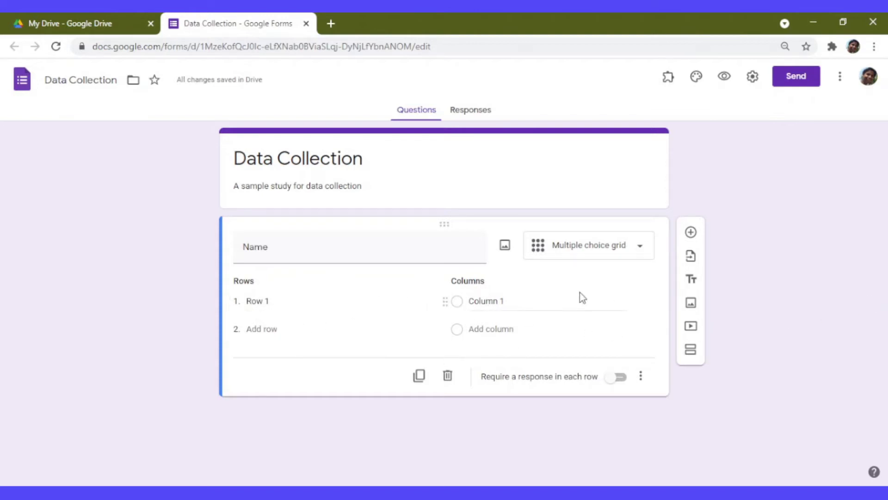
{"action": "left_click", "coordinate": [619, 254]}
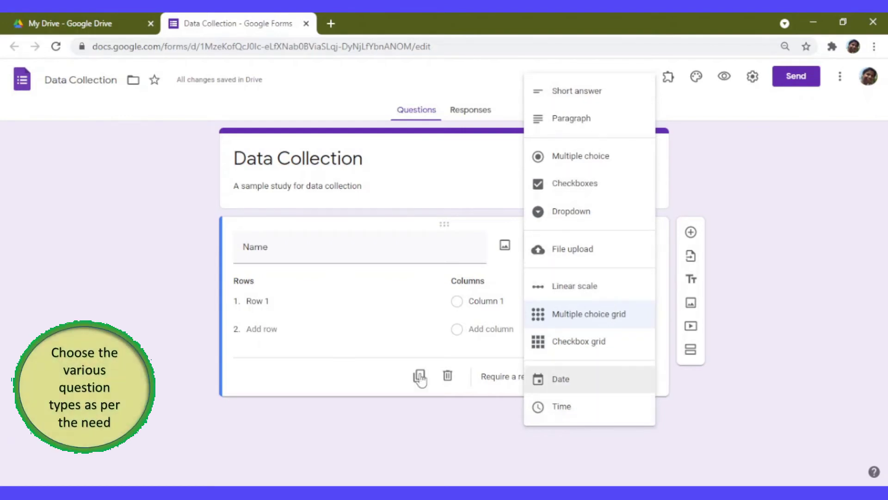
{"action": "left_click", "coordinate": [335, 371]}
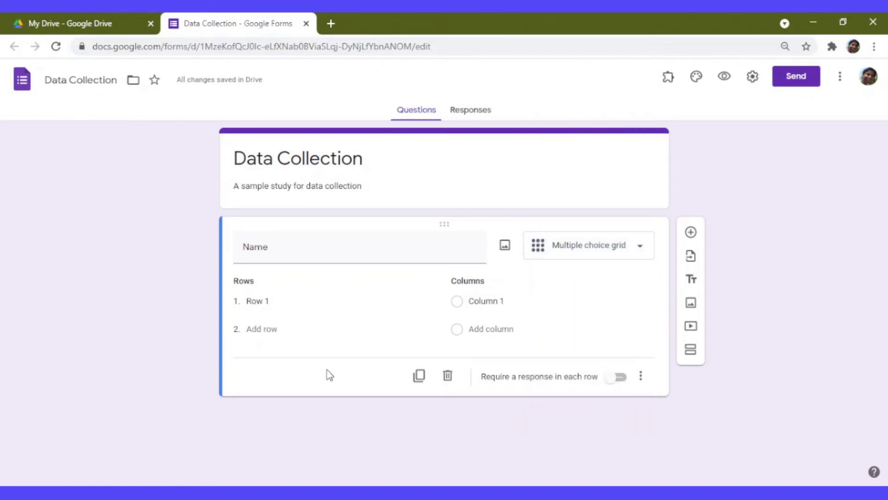
Find "india map" with Google Image Search and insert the coloured States and Union Territories map into the Name question
{"action": "left_click", "coordinate": [505, 246]}
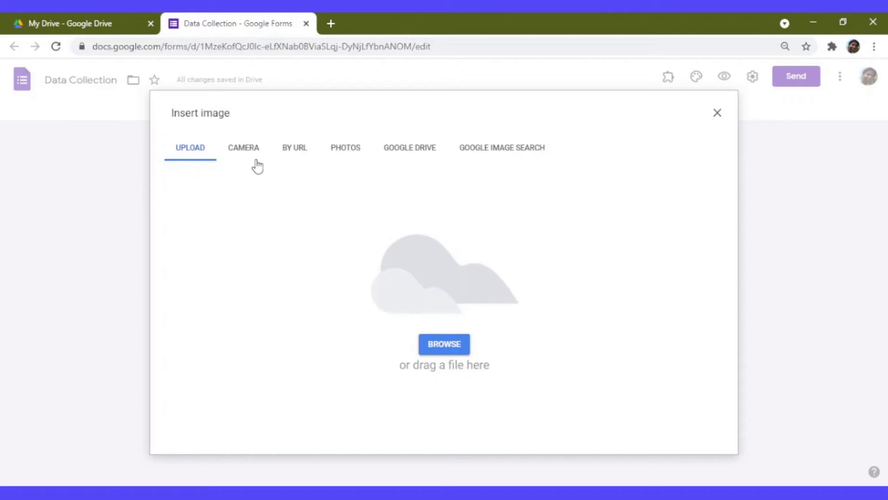
{"action": "left_click", "coordinate": [503, 153]}
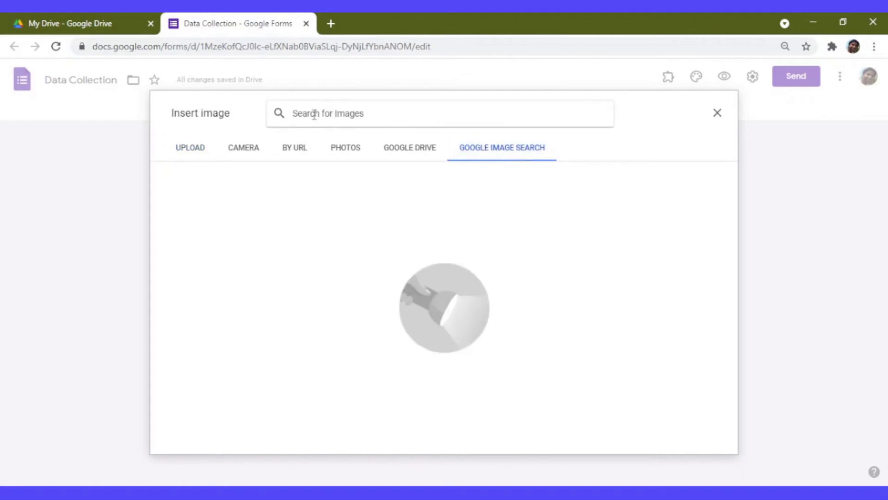
{"action": "type", "text": "india map"}
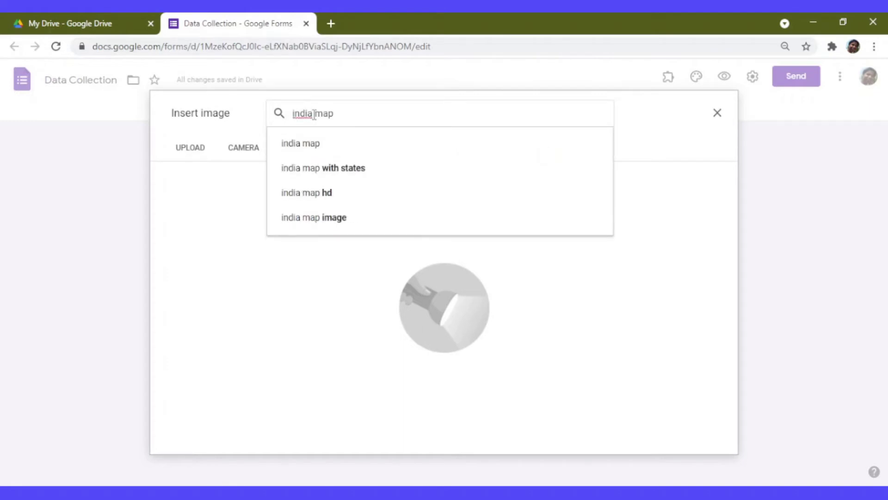
{"action": "key", "text": "Return"}
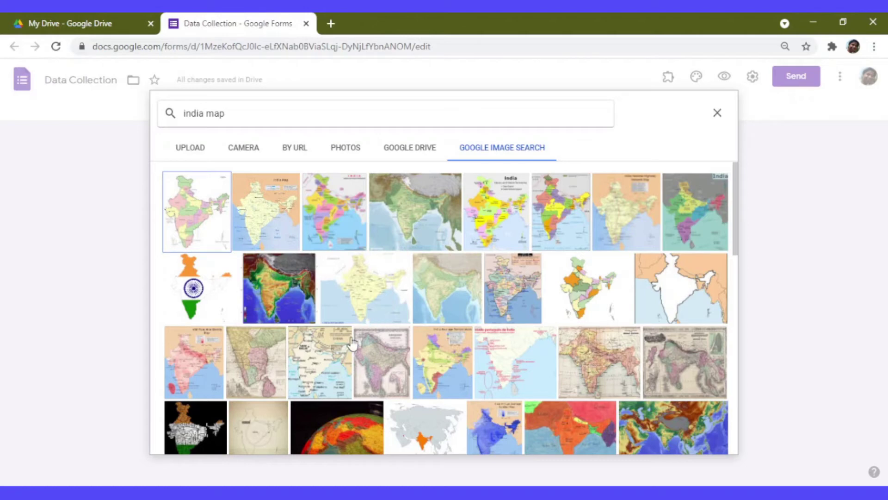
{"action": "left_click", "coordinate": [331, 221]}
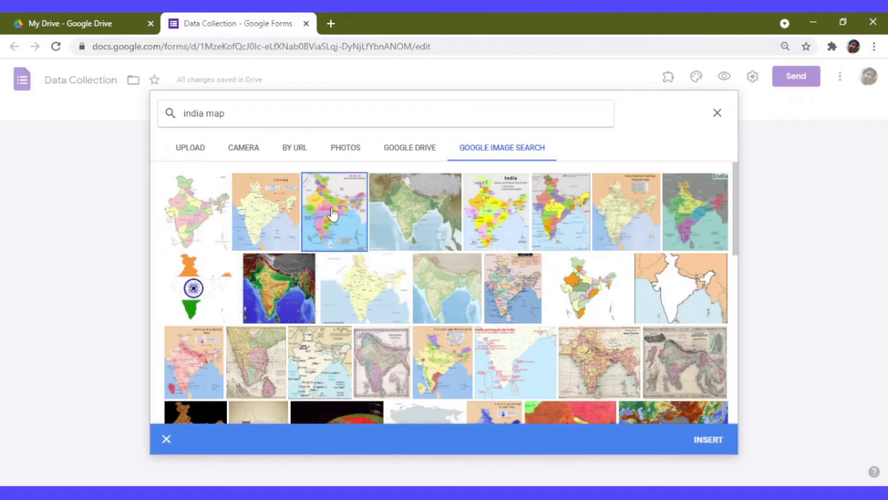
{"action": "left_click", "coordinate": [709, 442]}
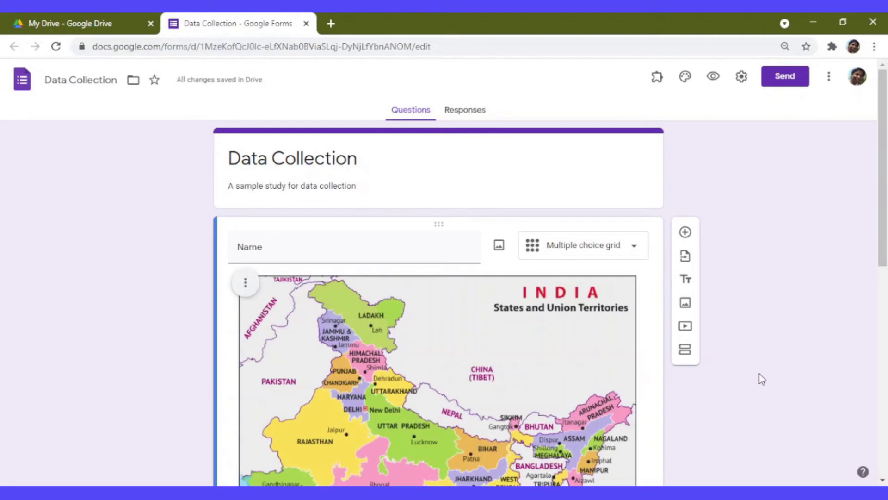
Make the Name question require a response in each row of its grid
{"action": "scroll", "coordinate": [567, 352], "scroll_direction": "down", "scroll_amount": 1}
{"action": "scroll", "coordinate": [567, 353], "scroll_direction": "down", "scroll_amount": 1}
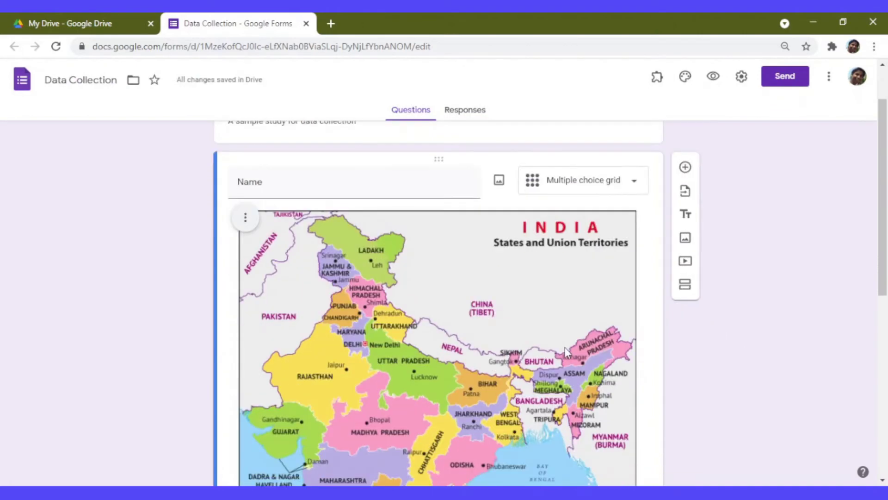
{"action": "scroll", "coordinate": [564, 347], "scroll_direction": "down", "scroll_amount": 7}
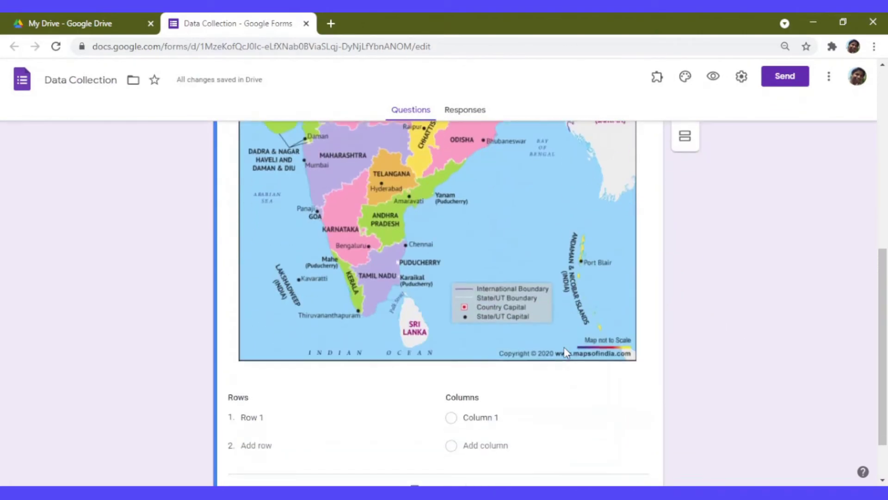
{"action": "scroll", "coordinate": [564, 347], "scroll_direction": "up", "scroll_amount": 8}
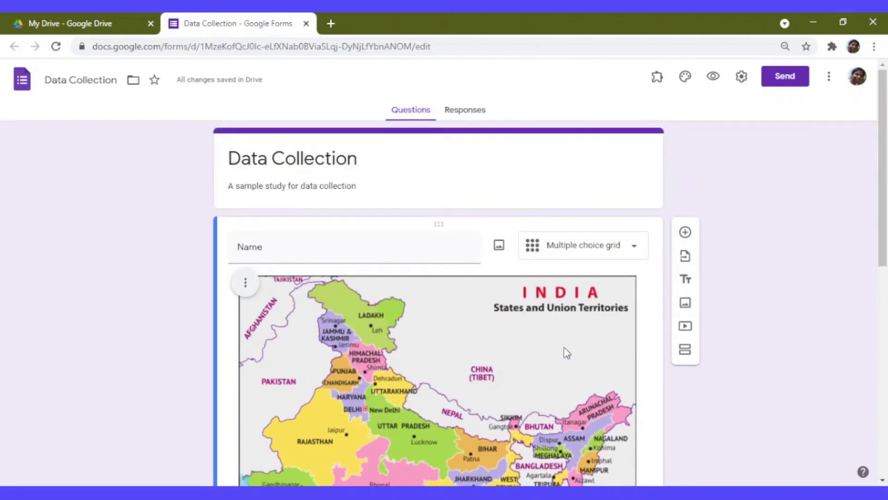
{"action": "scroll", "coordinate": [566, 351], "scroll_direction": "down", "scroll_amount": 7}
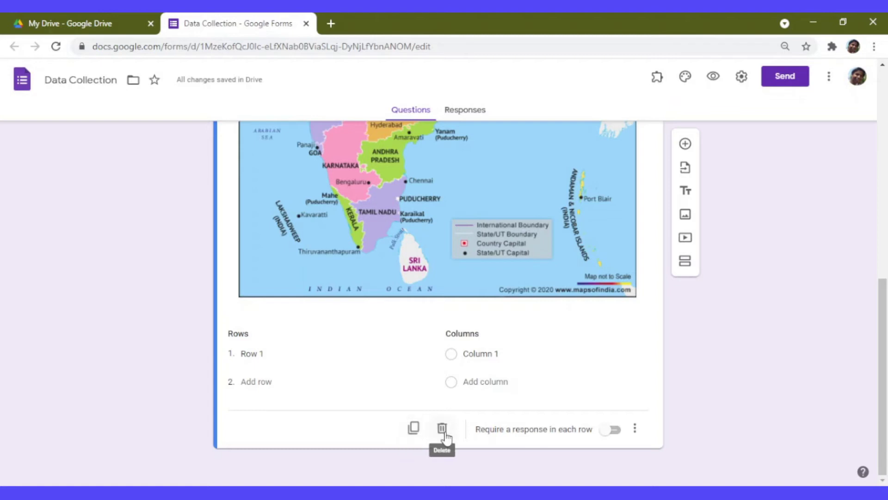
{"action": "left_click", "coordinate": [614, 431]}
{"action": "scroll", "coordinate": [615, 438], "scroll_direction": "up", "scroll_amount": 6}
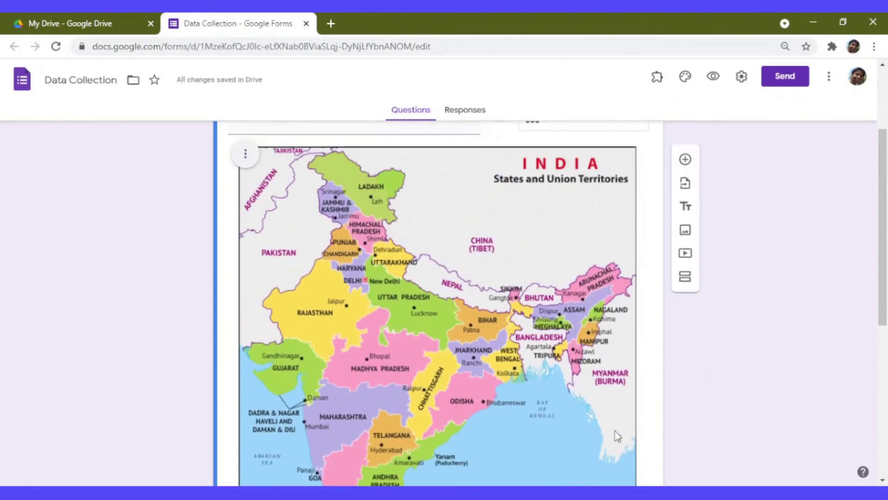
{"action": "scroll", "coordinate": [616, 437], "scroll_direction": "down", "scroll_amount": 6}
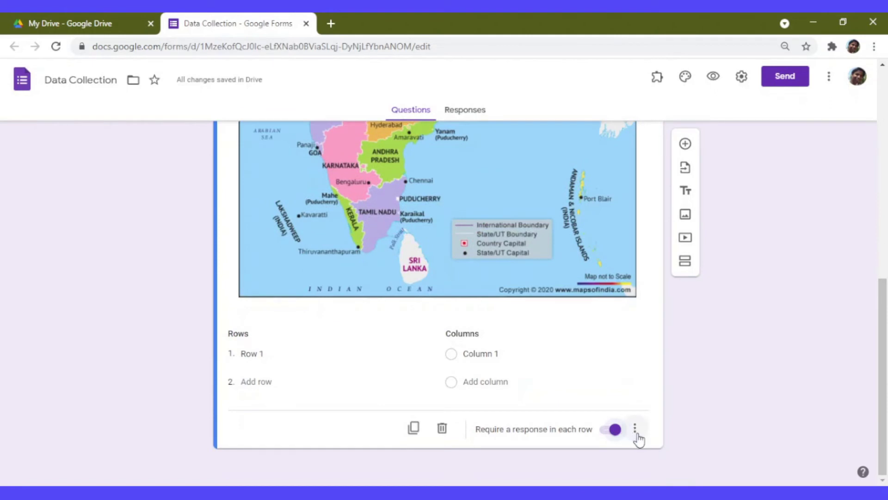
Look through the additional options available for the Name question without changing any
{"action": "left_click", "coordinate": [636, 434]}
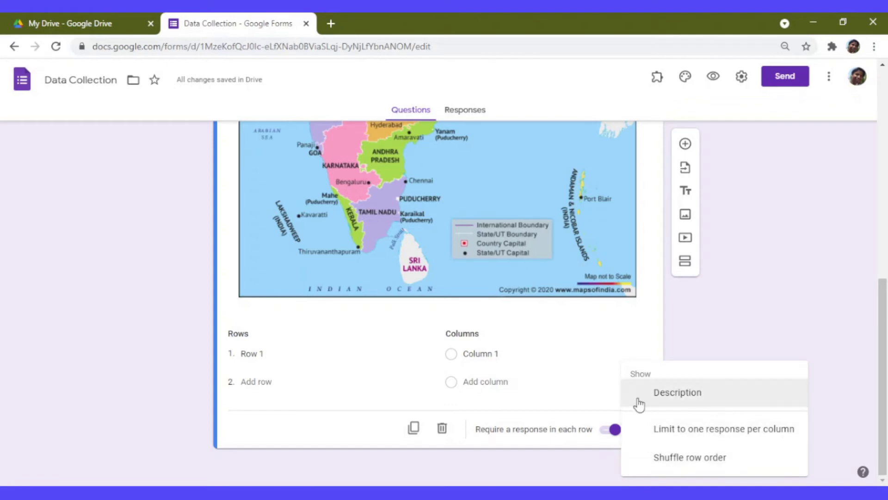
{"action": "left_click", "coordinate": [557, 404]}
{"action": "scroll", "coordinate": [557, 404], "scroll_direction": "up", "scroll_amount": 6}
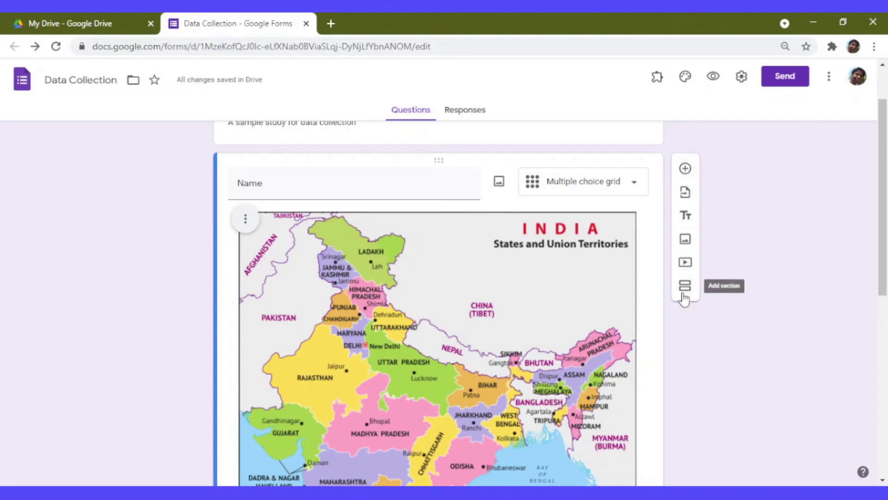
Add a required multiple choice question reading "Which country is adjacent to India?" after the Name question
{"action": "left_click", "coordinate": [686, 169]}
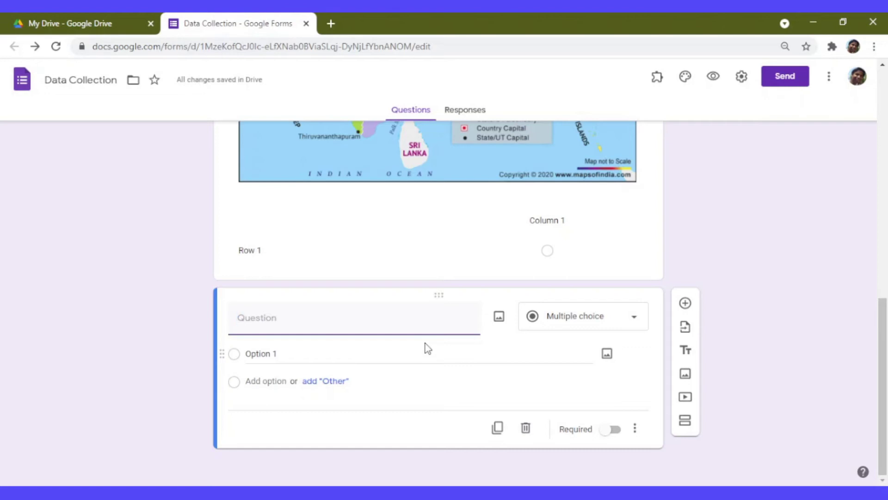
{"action": "type", "text": "Which country is adjacent to India?"}
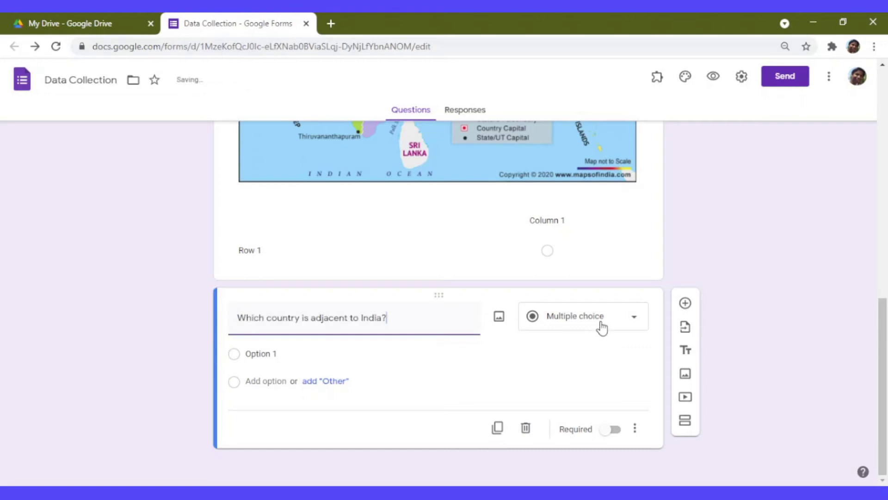
{"action": "left_click", "coordinate": [613, 432]}
Give the India question four answer options: Bangladesh, Iran, USA and Laos
{"action": "left_click", "coordinate": [260, 356]}
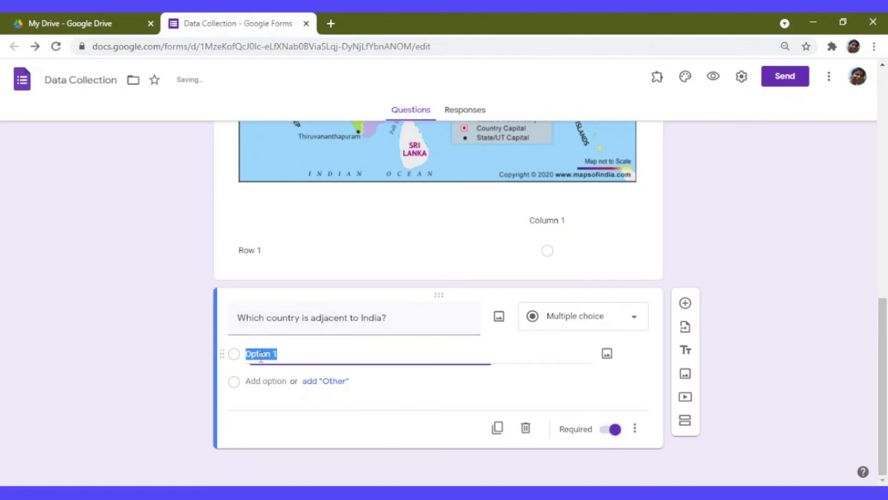
{"action": "type", "text": "Ba"}
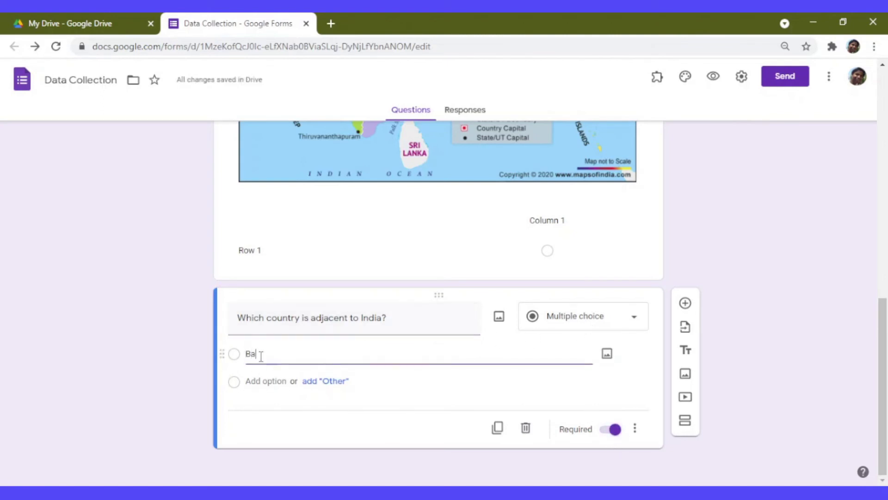
{"action": "type", "text": "ngladesh"}
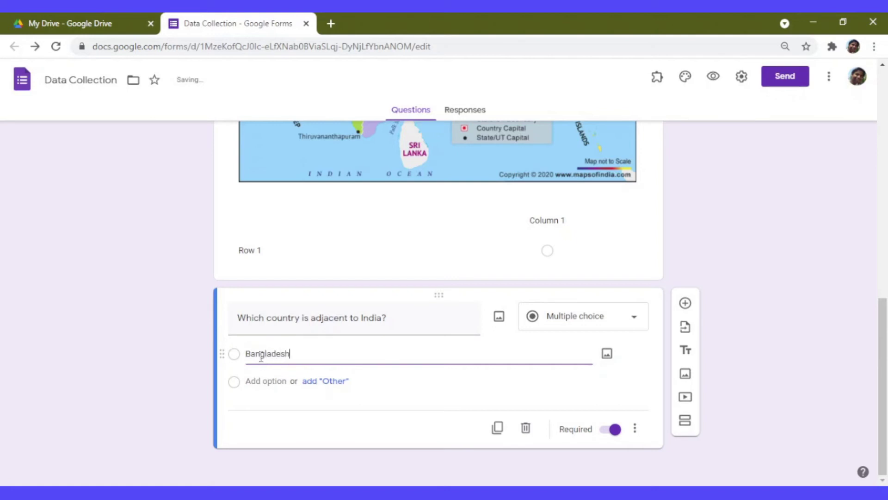
{"action": "key", "text": "Return"}
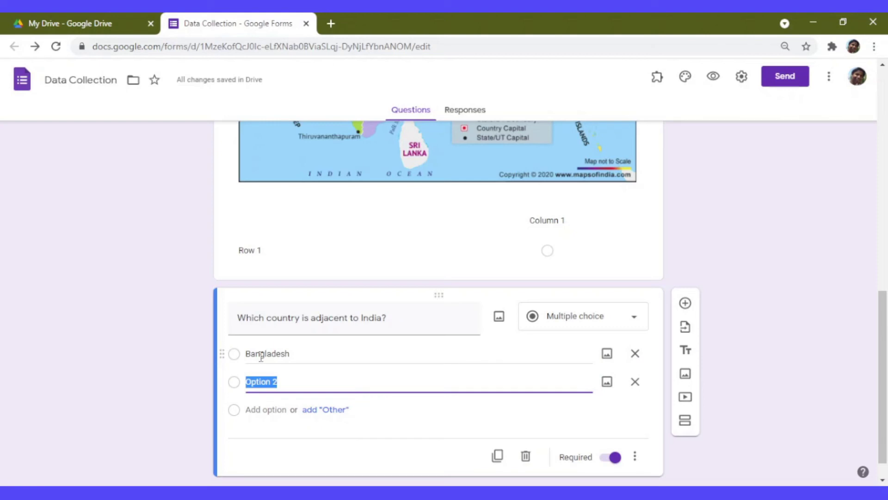
{"action": "type", "text": "Iran"}
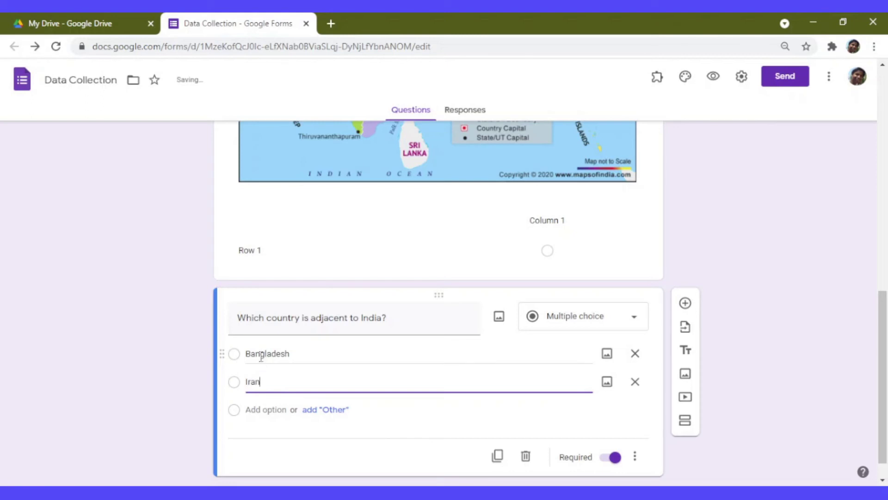
{"action": "key", "text": "Return"}
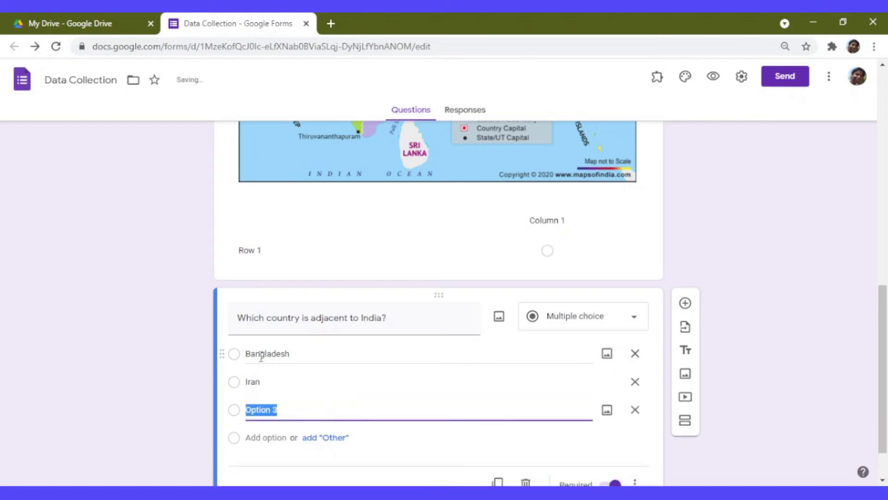
{"action": "type", "text": "USA"}
{"action": "key", "text": "Return"}
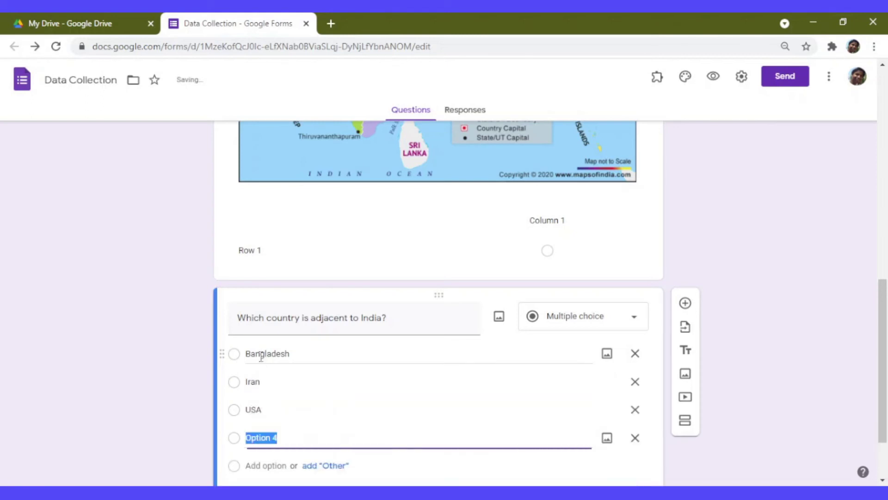
{"action": "type", "text": "L"}
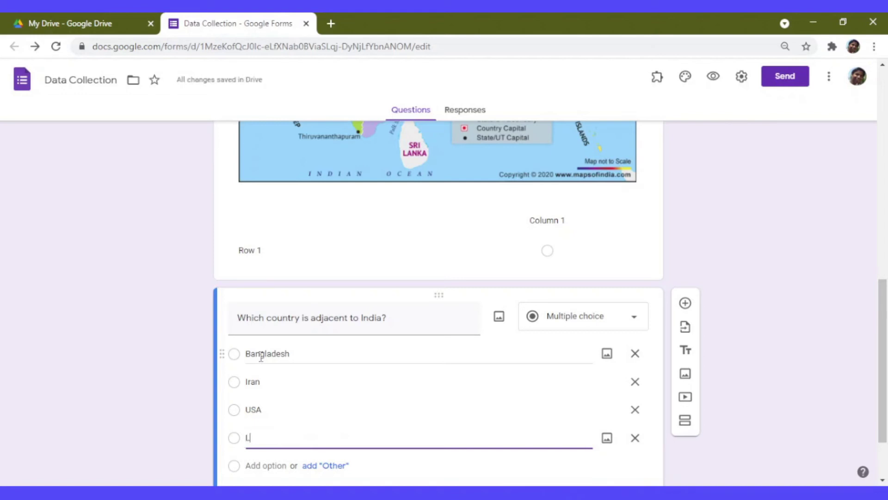
{"action": "type", "text": "aos"}
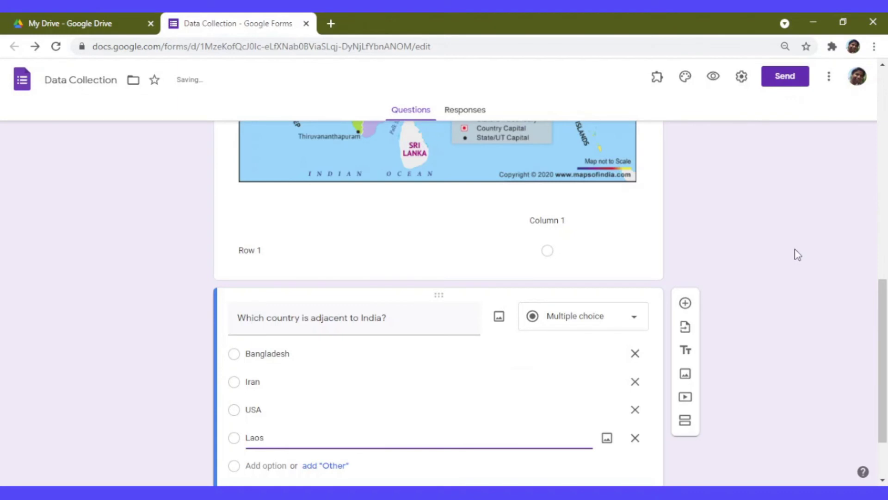
Add a title and description block below the India question, titled "Read the passage to solve the cases"
{"action": "scroll", "coordinate": [795, 250], "scroll_direction": "down", "scroll_amount": 2}
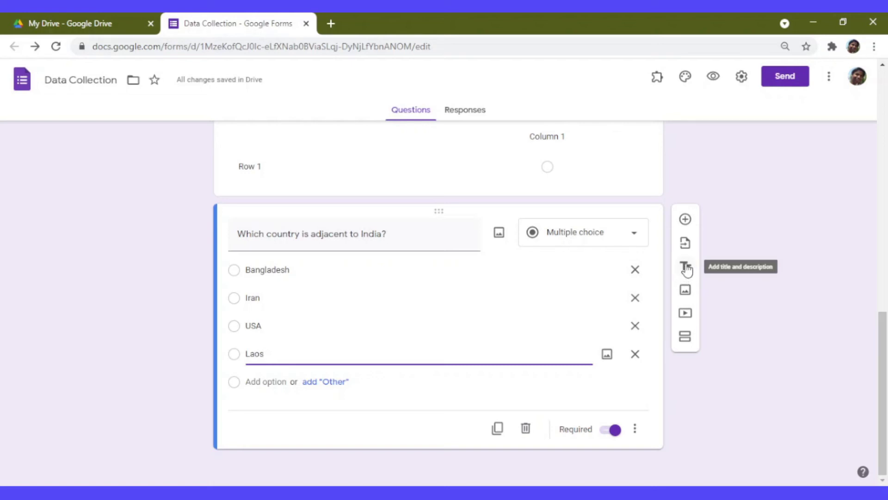
{"action": "left_click", "coordinate": [686, 269]}
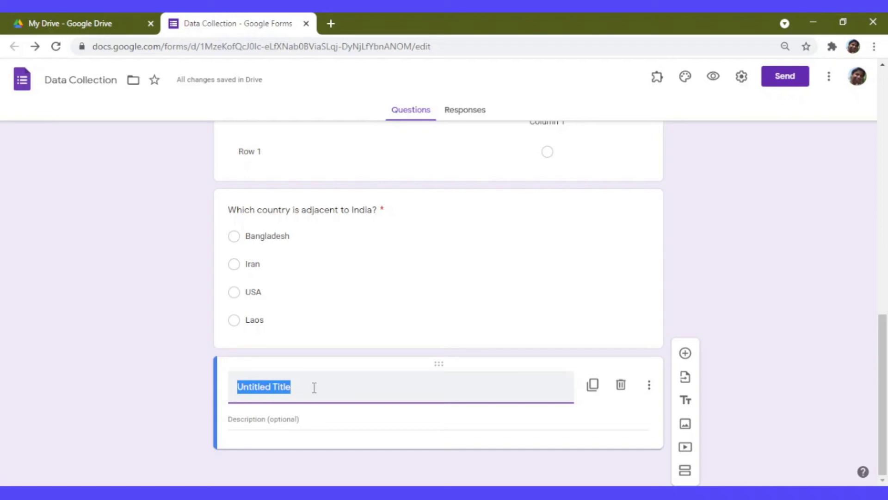
{"action": "type", "text": "R"}
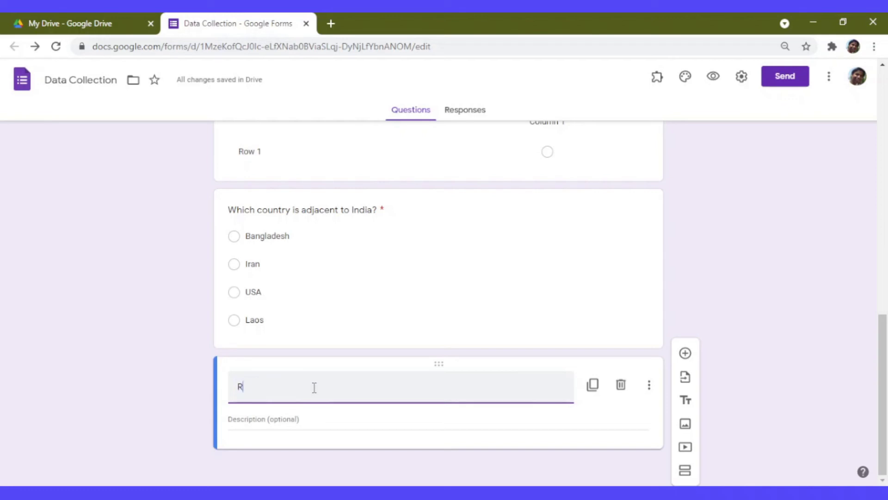
{"action": "type", "text": "ead the pa"}
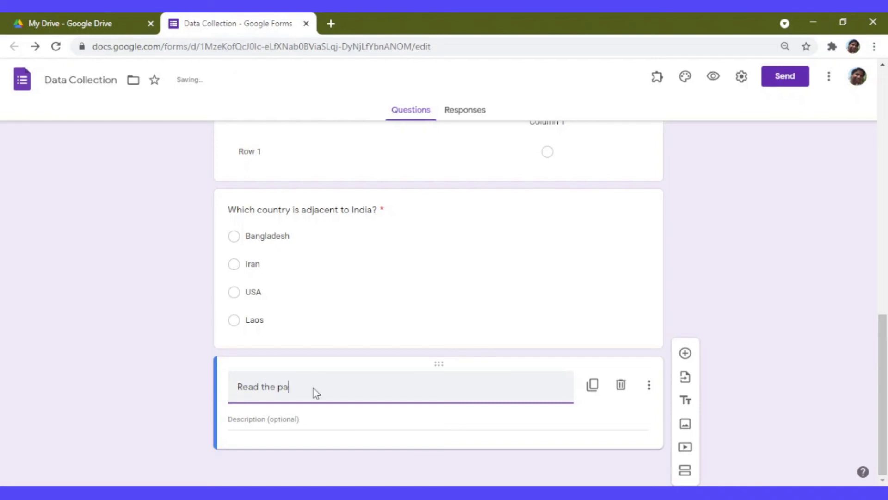
{"action": "type", "text": "ssage to solve the cases"}
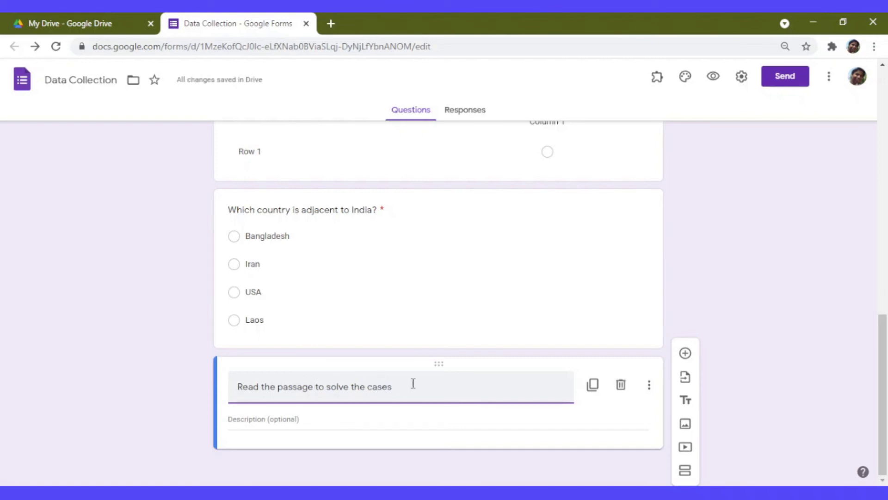
Move the text "Read the passage to solve the cases" from the block's title into its description, leaving the title blank
{"action": "left_click_drag", "start_coordinate": [410, 384], "coordinate": [231, 386]}
{"action": "key", "text": "ctrl+c"}
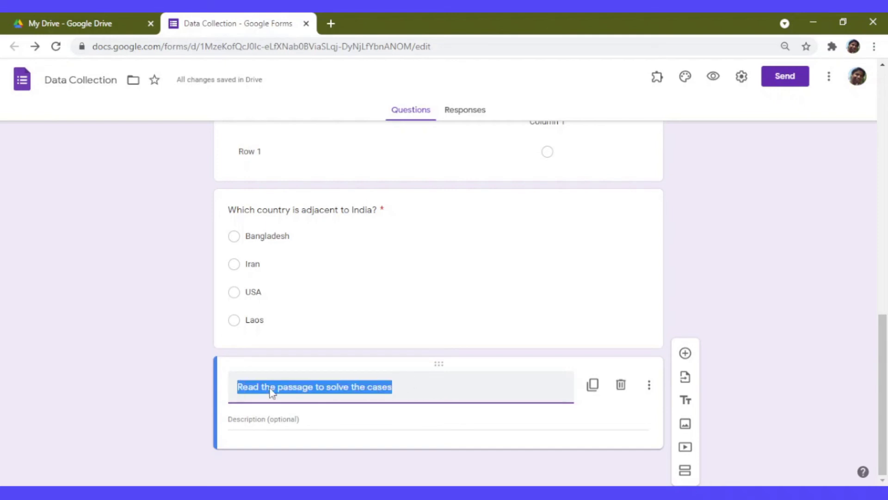
{"action": "key", "text": "BackSpace"}
{"action": "left_click", "coordinate": [268, 419]}
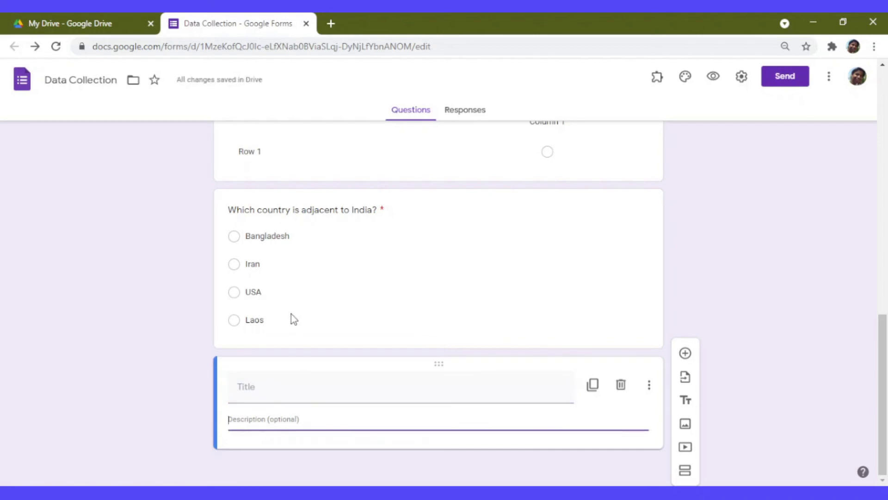
{"action": "key", "text": "ctrl+v"}
{"action": "left_click", "coordinate": [255, 386]}
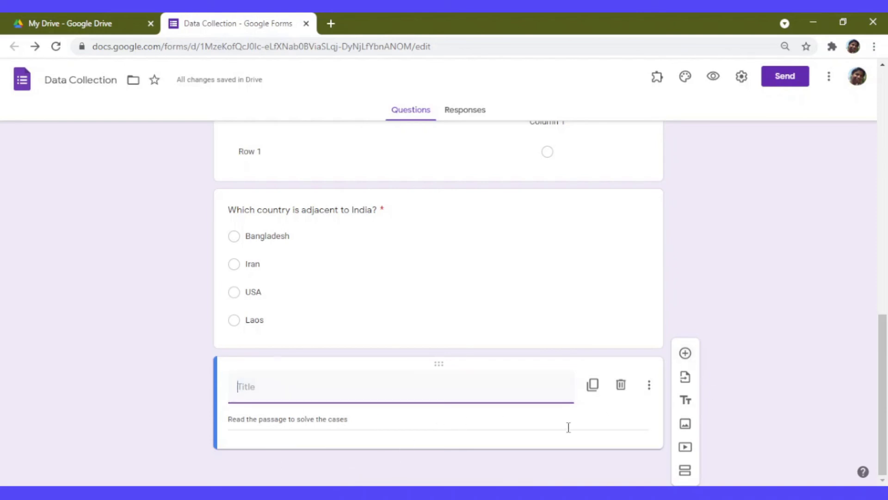
{"action": "left_click", "coordinate": [686, 432]}
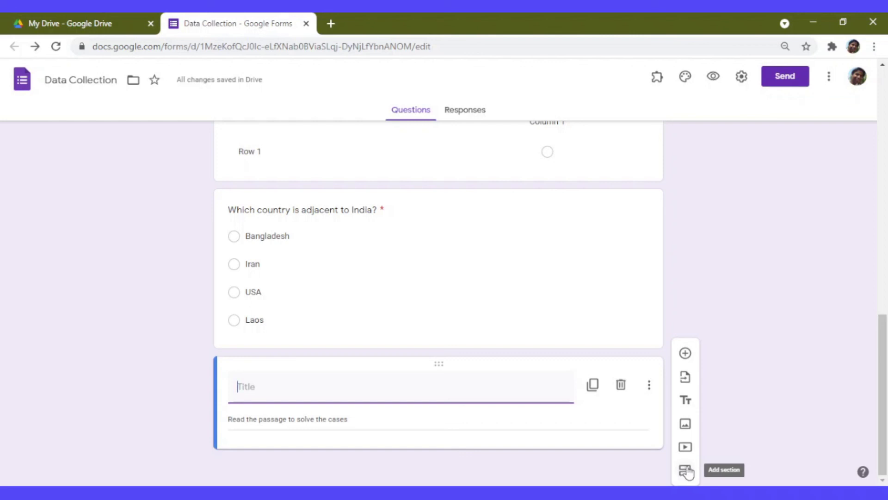
Add a new section at the end of the form titled "Section B" and insert a blank question in it
{"action": "left_click", "coordinate": [686, 470]}
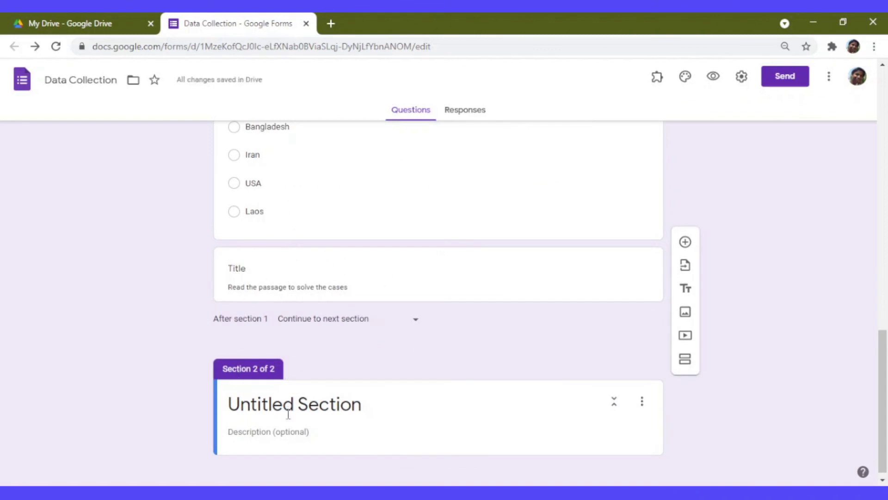
{"action": "scroll", "coordinate": [290, 427], "scroll_direction": "down", "scroll_amount": 1}
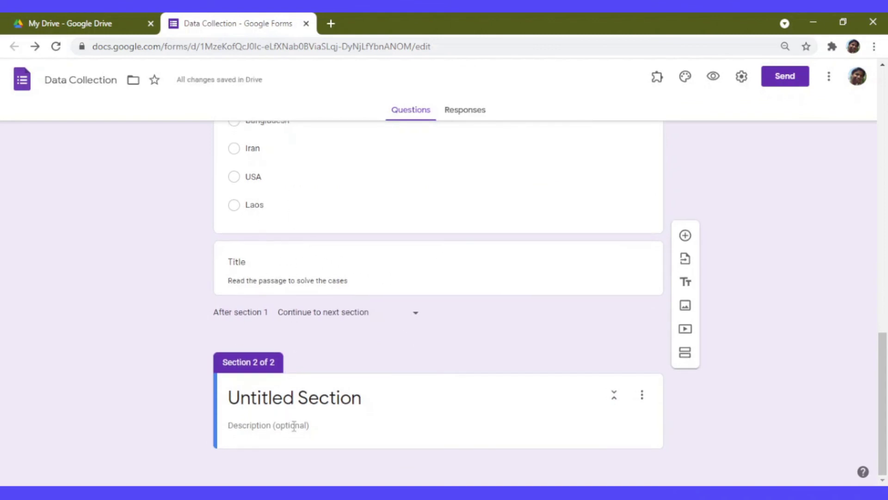
{"action": "left_click", "coordinate": [274, 398]}
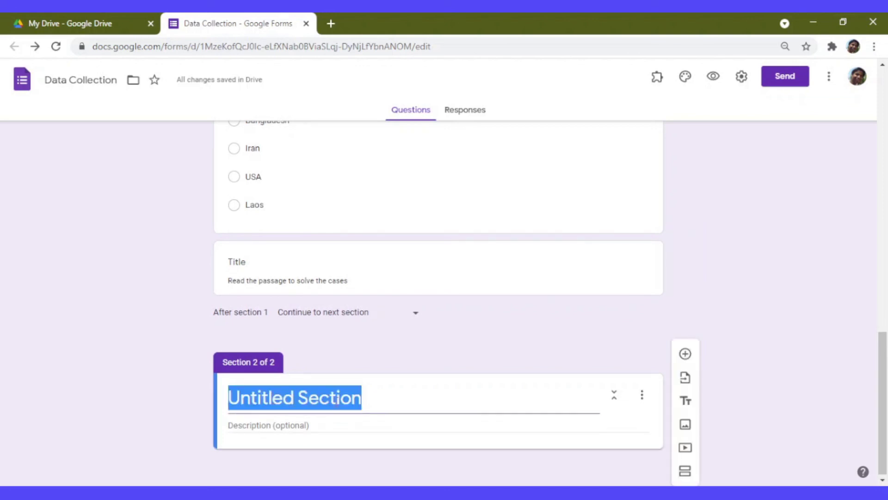
{"action": "type", "text": "Section B"}
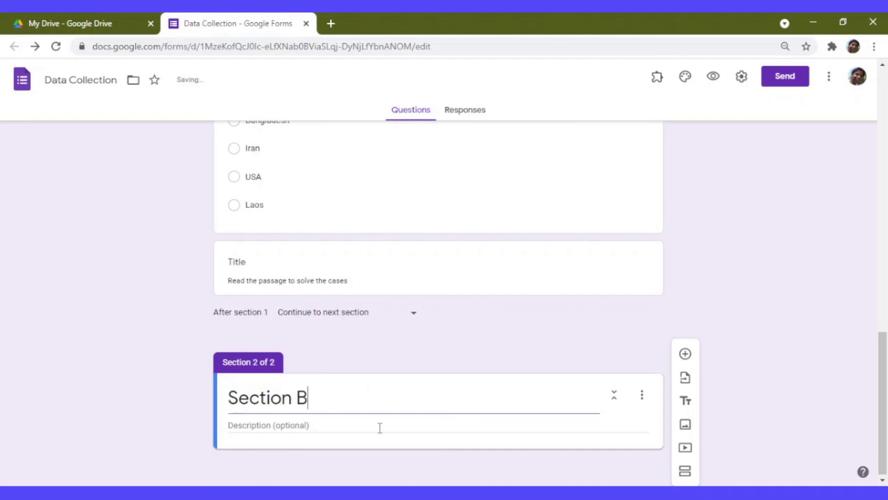
{"action": "left_click", "coordinate": [686, 355]}
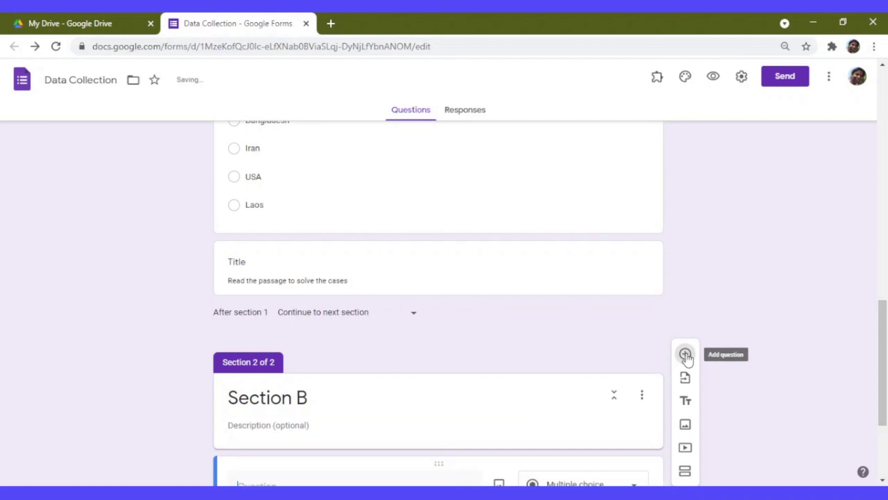